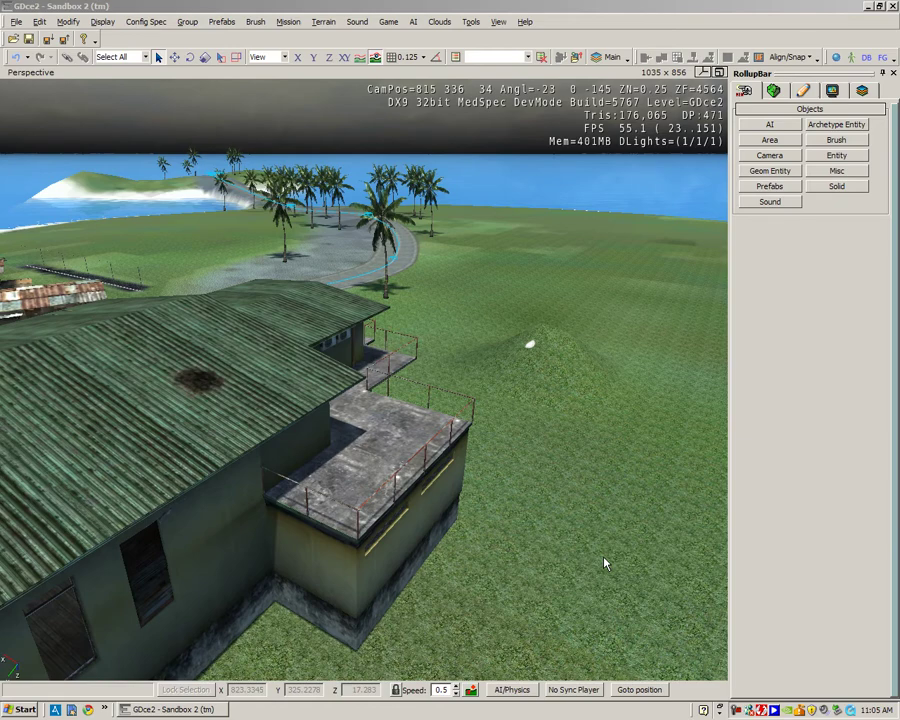
# Step: Place a new decal object on the corrugated green roof of the building
pyautogui.moveTo(602, 557)
pyautogui.mouseDown(button='right')
pyautogui.moveTo(568, 559)
pyautogui.moveTo(605, 554)
pyautogui.moveTo(602, 561)
pyautogui.mouseUp(button='right')
pyautogui.press('w')
pyautogui.press('w')
pyautogui.press('s')
pyautogui.press('w')
pyautogui.press('w')
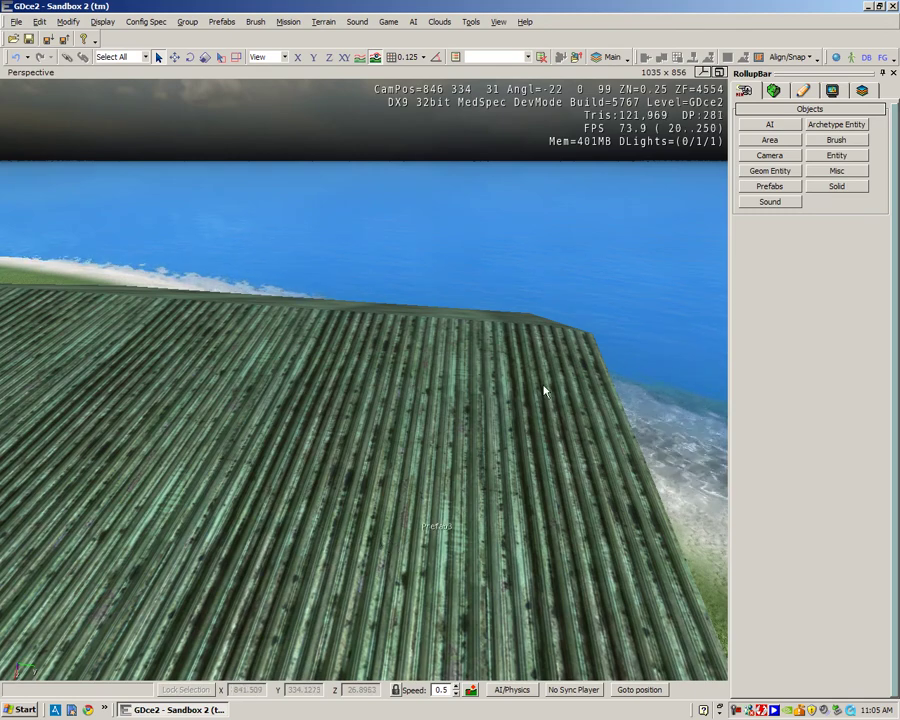
pyautogui.click(840, 173)
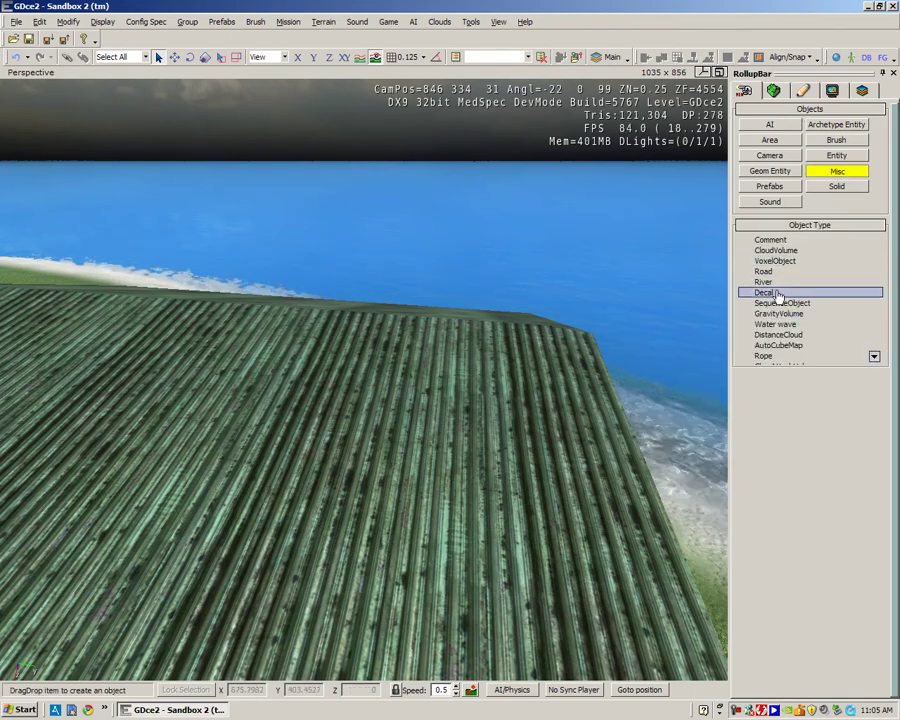
pyautogui.click(777, 294)
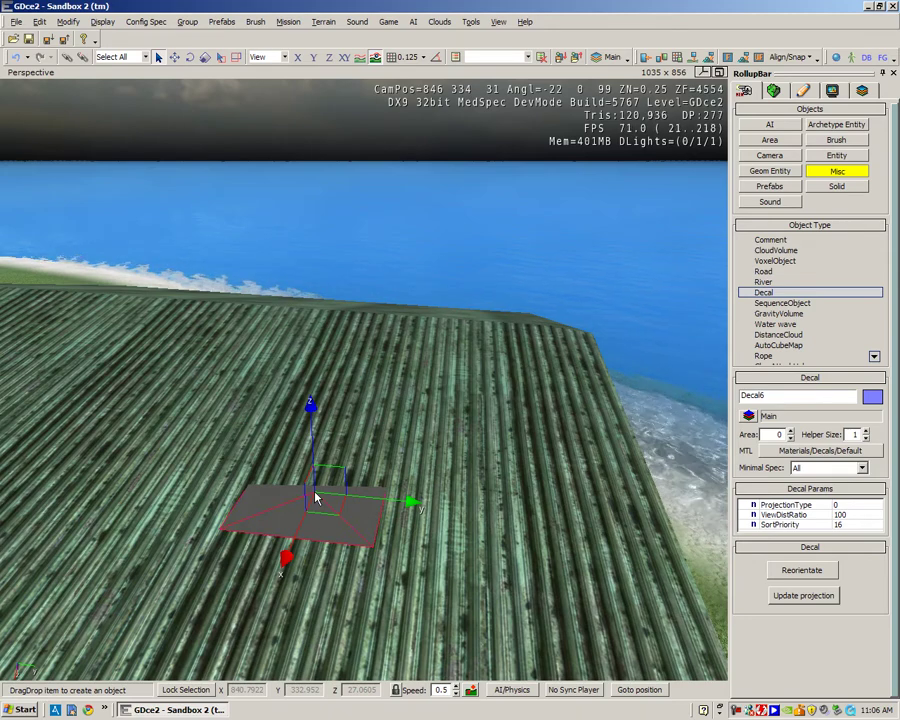
pyautogui.click(315, 497)
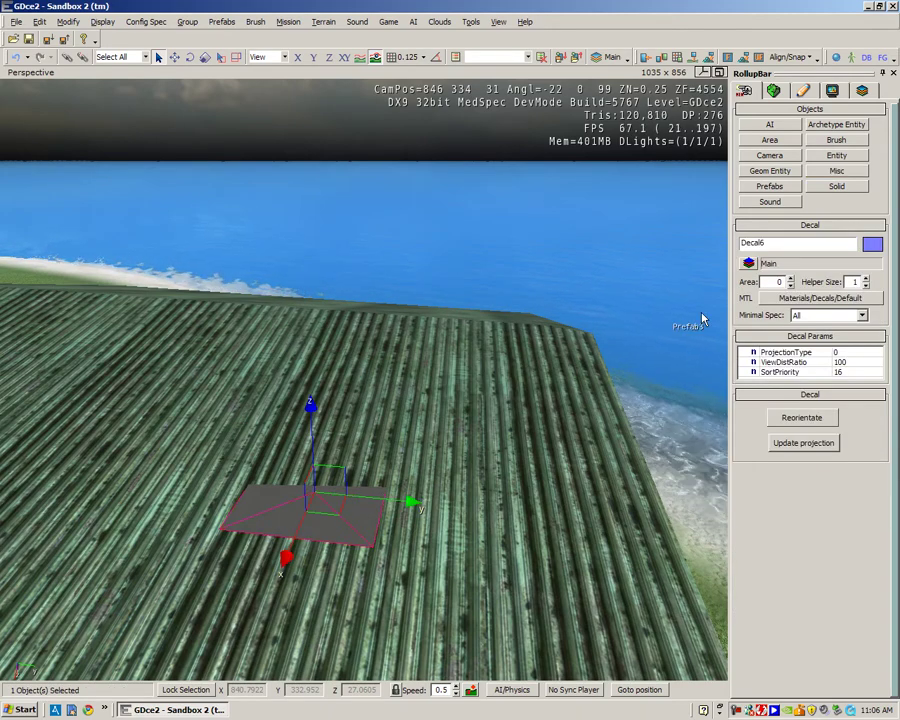
# Step: Assign the decal_explo_bright material from the dirty_rust decals to the roof decal and close the material editor
pyautogui.click(820, 298)
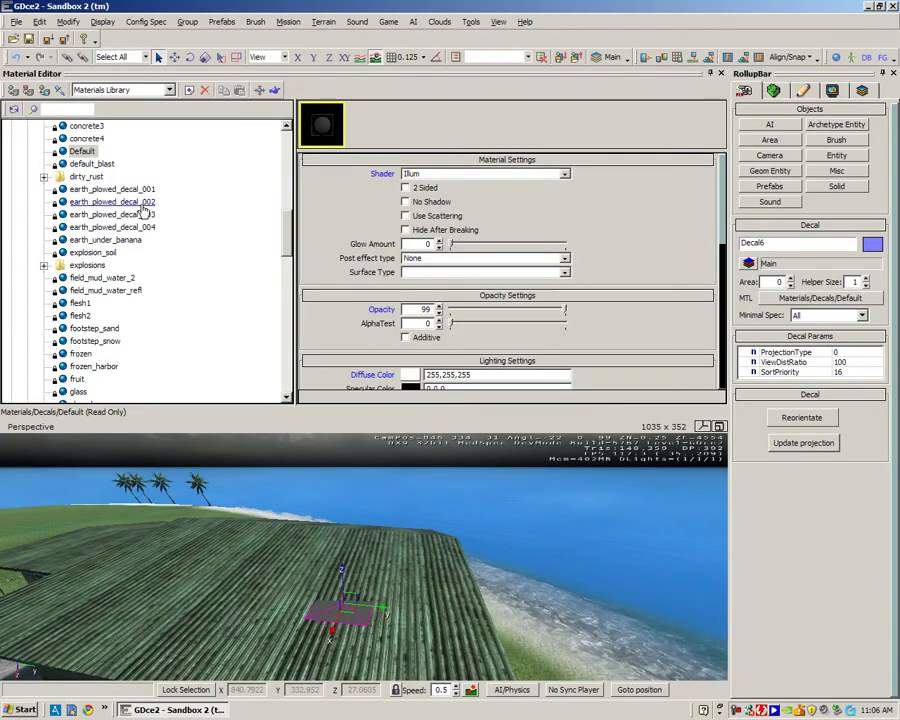
pyautogui.click(44, 177)
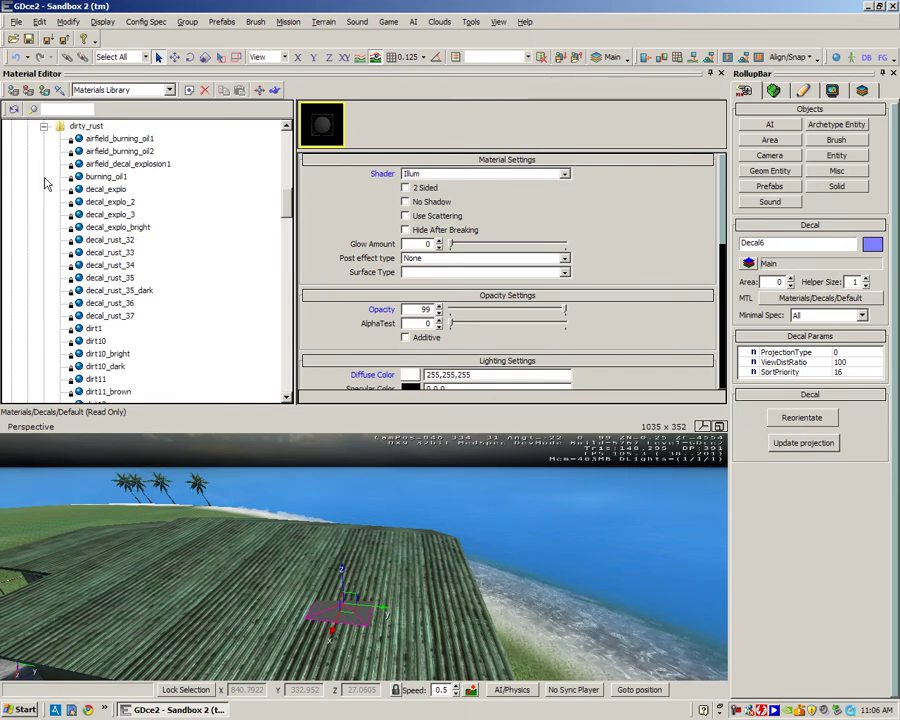
pyautogui.click(108, 228)
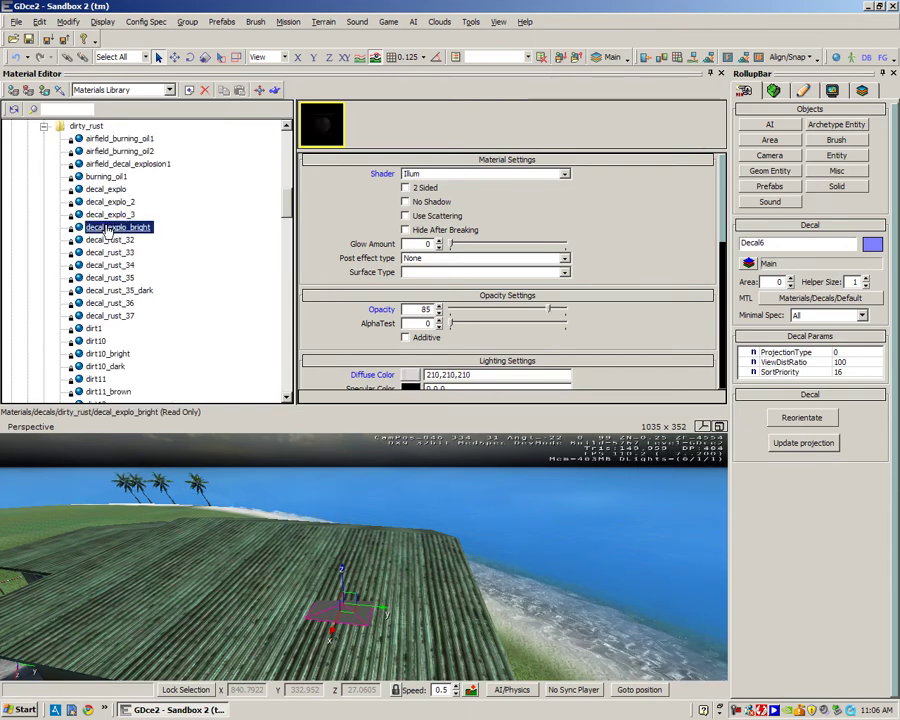
pyautogui.scroll(-3, 450, 280)
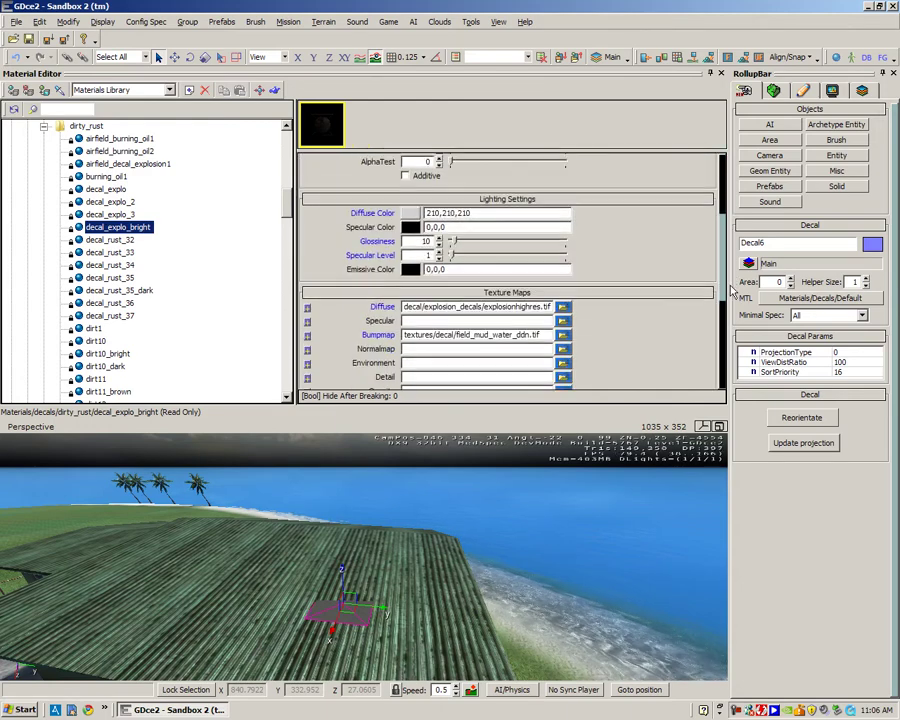
pyautogui.moveTo(408, 292)
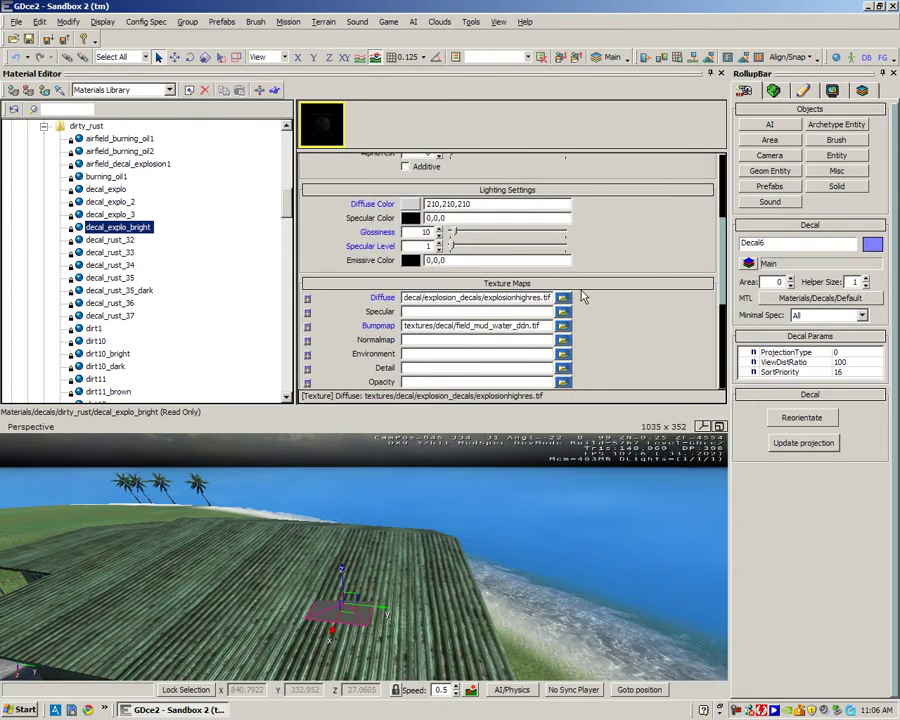
pyautogui.click(11, 89)
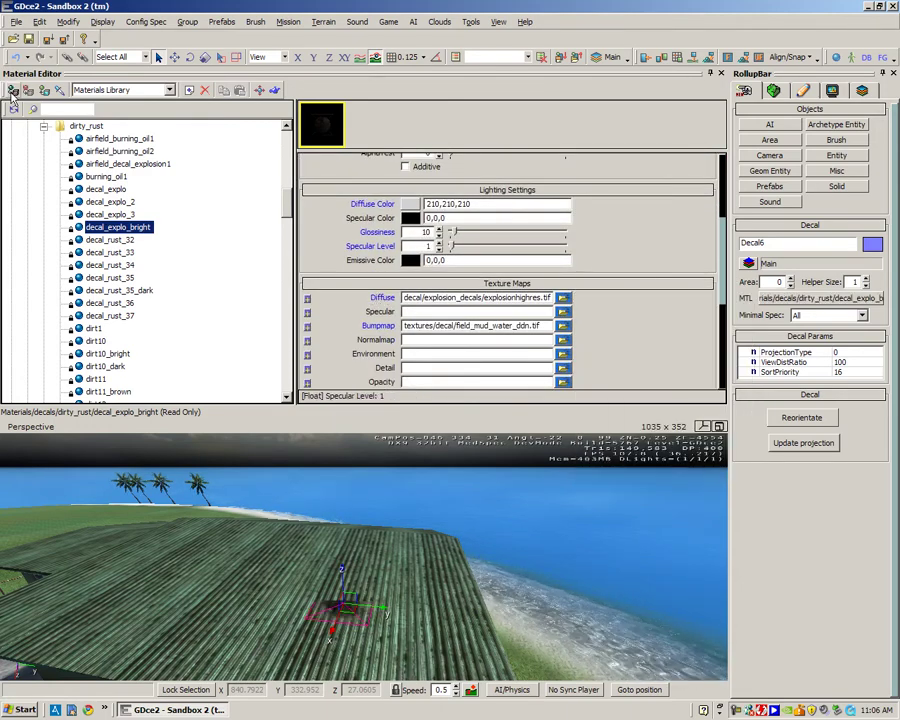
pyautogui.click(721, 73)
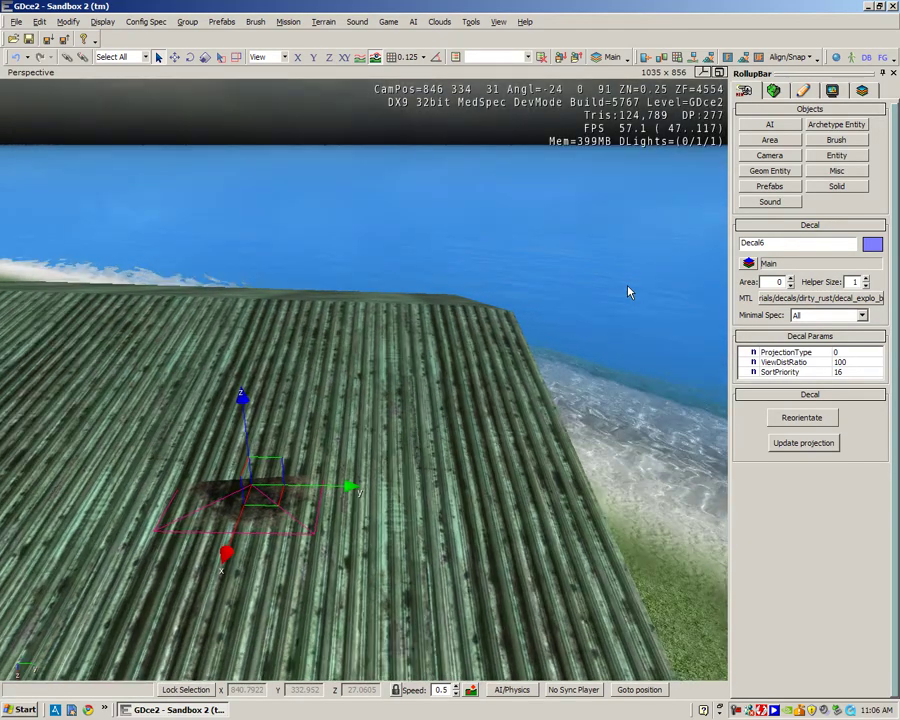
# Step: Set the roof decal's ProjectionType to 1 and update its projection
pyautogui.moveTo(629, 292)
pyautogui.mouseDown(button='right')
pyautogui.moveTo(609, 307)
pyautogui.moveTo(628, 290)
pyautogui.mouseUp(button='right')
pyautogui.press('w')
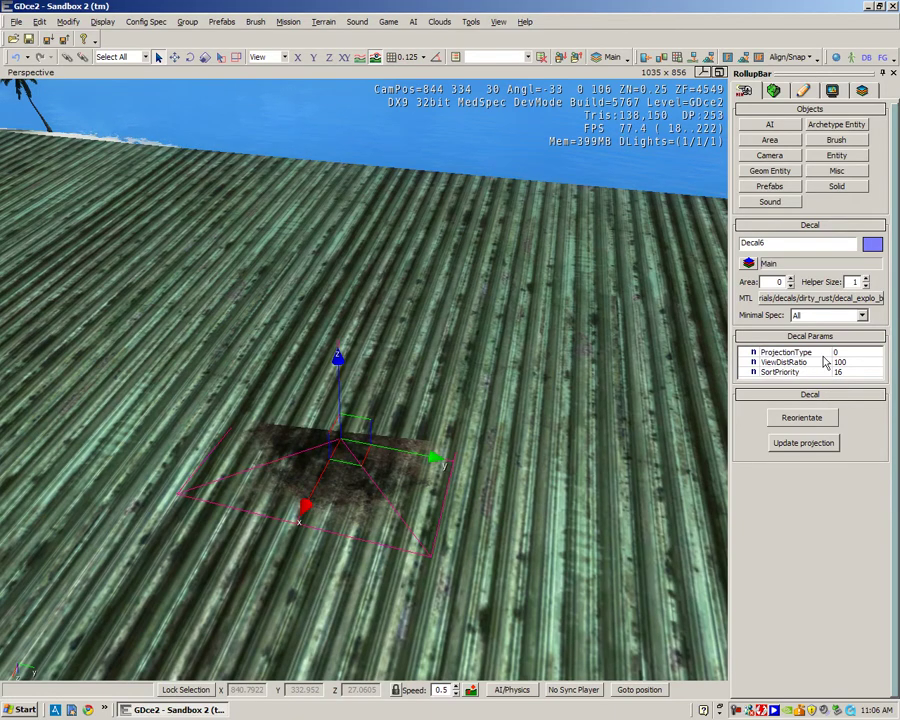
pyautogui.click(838, 352)
pyautogui.write('1')
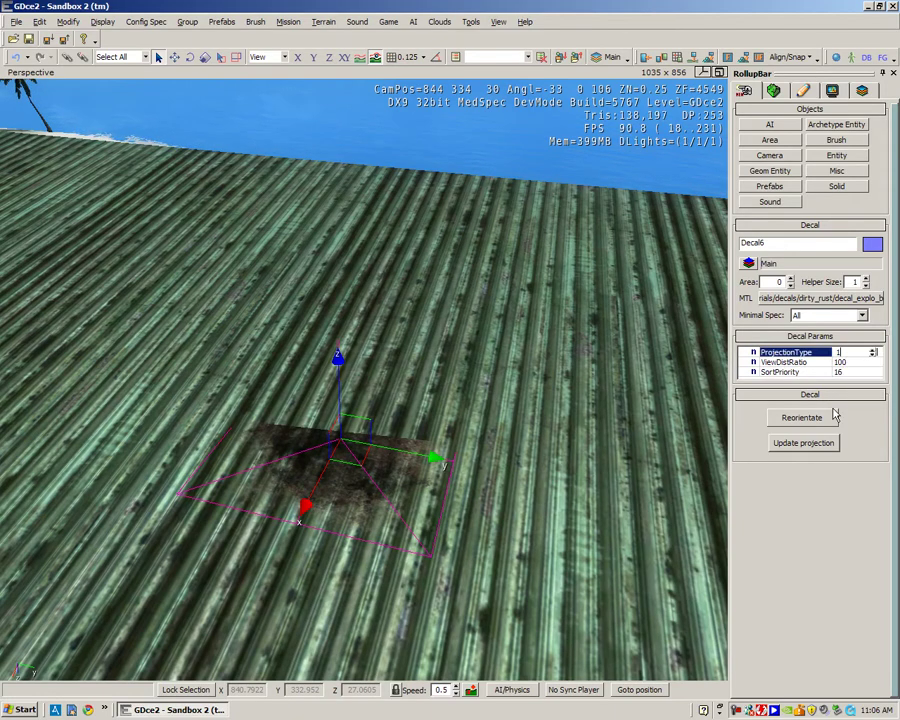
pyautogui.click(812, 441)
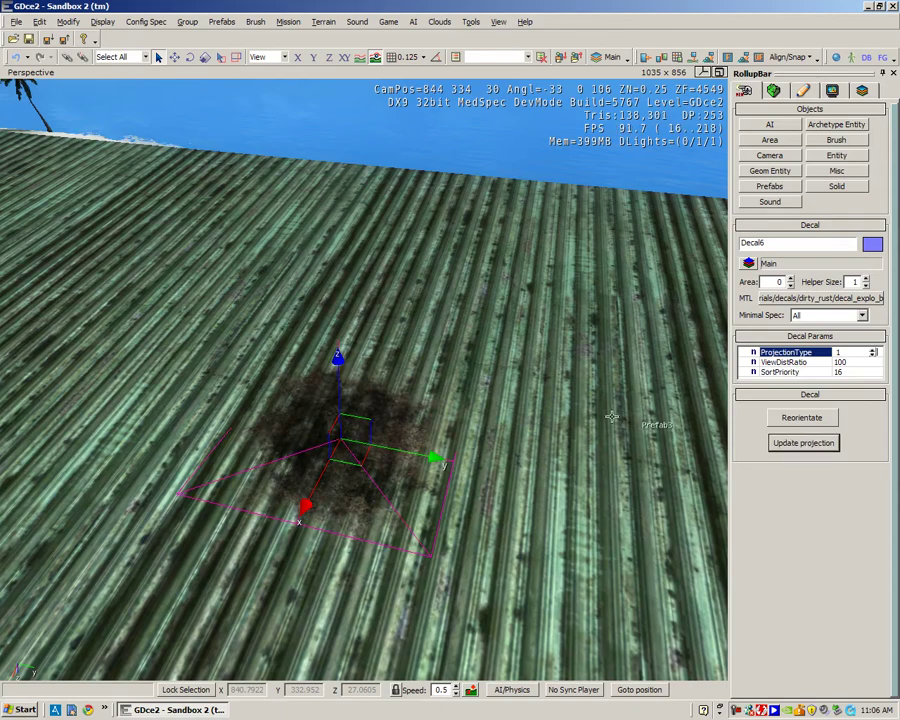
# Step: Scale the roof decal uniformly to about 2.85 and deselect it
pyautogui.click(205, 56)
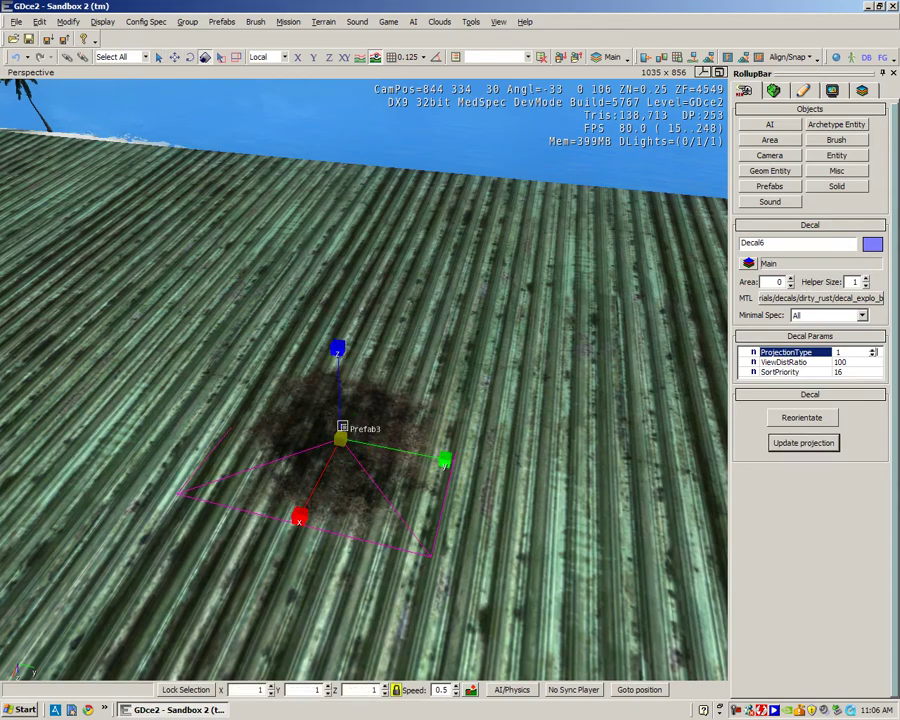
pyautogui.moveTo(341, 434); pyautogui.dragTo(395, 395)
pyautogui.moveTo(395, 395)
pyautogui.mouseDown(button='right')
pyautogui.moveTo(494, 385)
pyautogui.moveTo(382, 402)
pyautogui.moveTo(402, 398)
pyautogui.moveTo(392, 392)
pyautogui.moveTo(410, 404)
pyautogui.mouseUp(button='right')
pyautogui.press('w')
pyautogui.press('s')
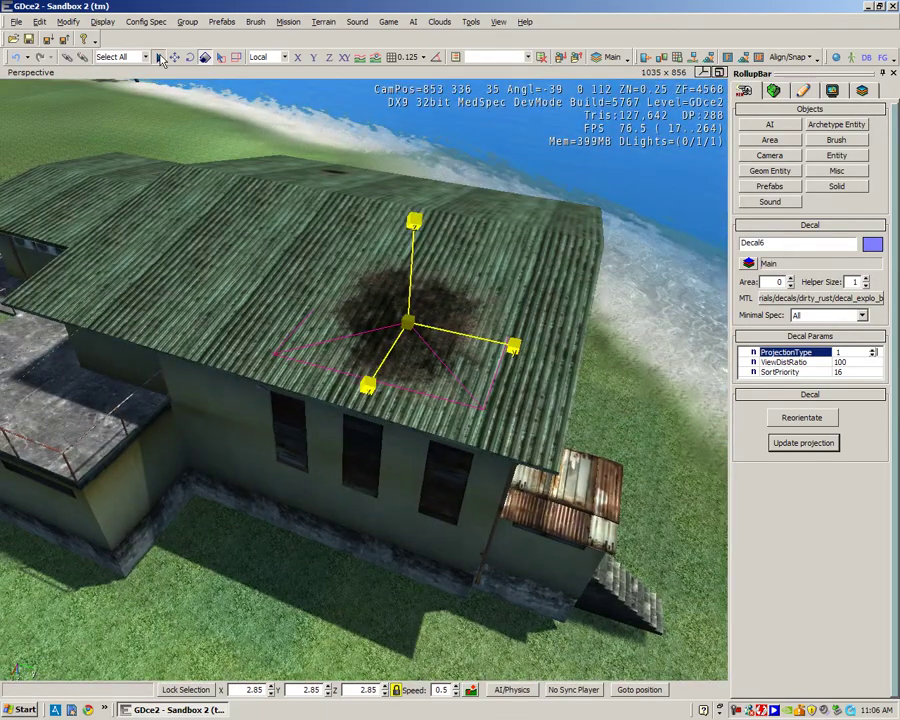
pyautogui.click(160, 60)
pyautogui.click(269, 520)
pyautogui.click(141, 633)
# Step: Examine the asphalt patch decal on the road, including its material and projection parameters
pyautogui.moveTo(141, 633); pyautogui.dragTo(164, 608, button='right')
pyautogui.press('w')
pyautogui.press('s')
pyautogui.press('w')
pyautogui.press('w')
pyautogui.press('s')
pyautogui.moveTo(497, 621); pyautogui.dragTo(521, 605, button='right')
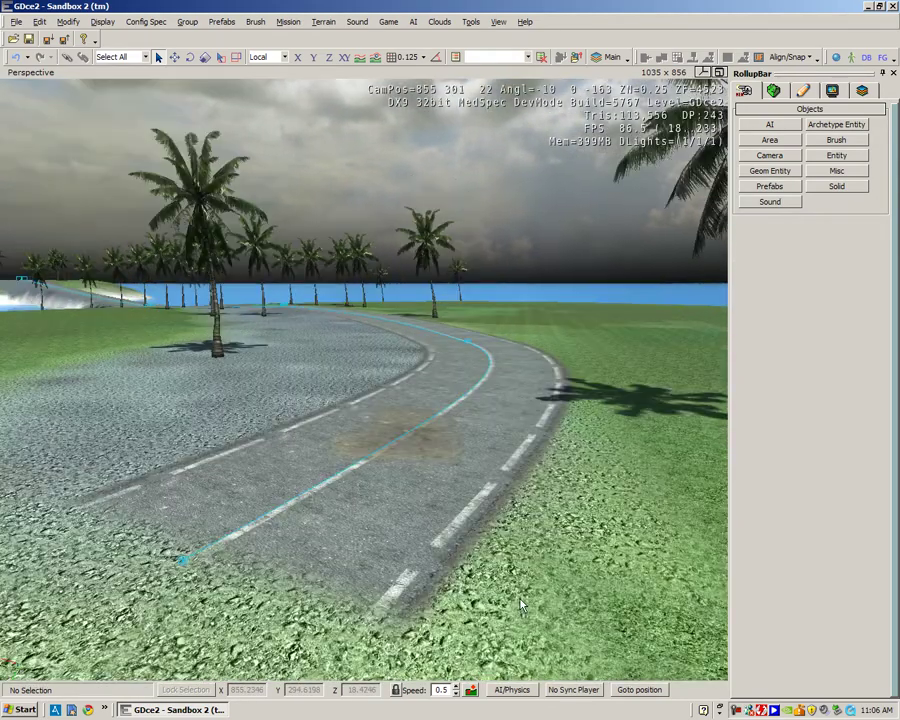
pyautogui.moveTo(521, 605); pyautogui.dragTo(374, 408)
pyautogui.moveTo(507, 388)
pyautogui.mouseDown(button='right')
pyautogui.moveTo(506, 368)
pyautogui.moveTo(508, 382)
pyautogui.mouseUp(button='right')
pyautogui.press('w')
pyautogui.press('s')
pyautogui.click(418, 602)
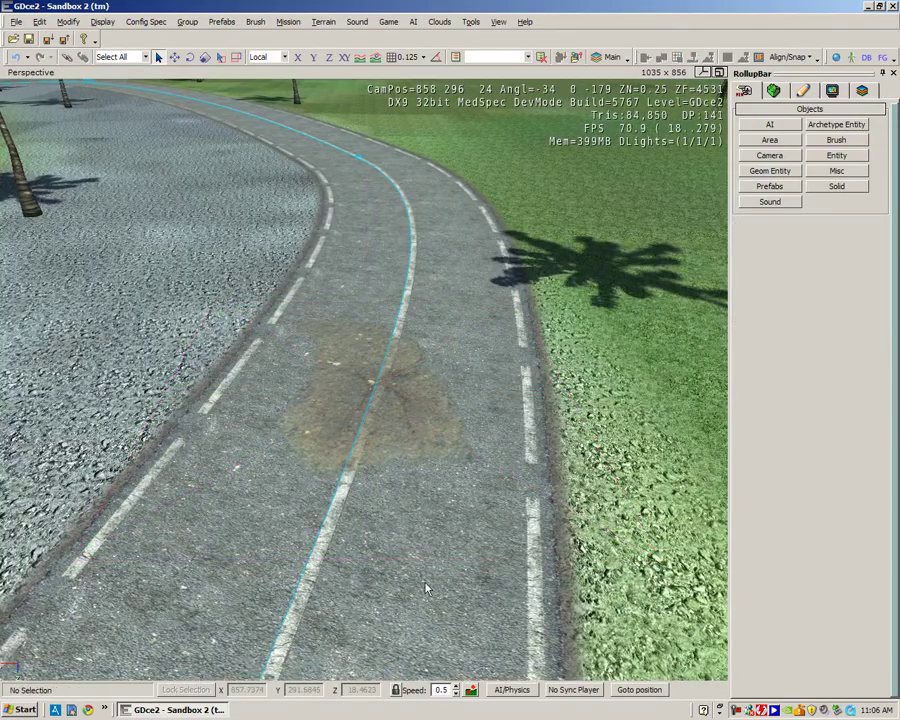
pyautogui.moveTo(425, 588); pyautogui.dragTo(362, 503, button='right')
pyautogui.click(362, 503)
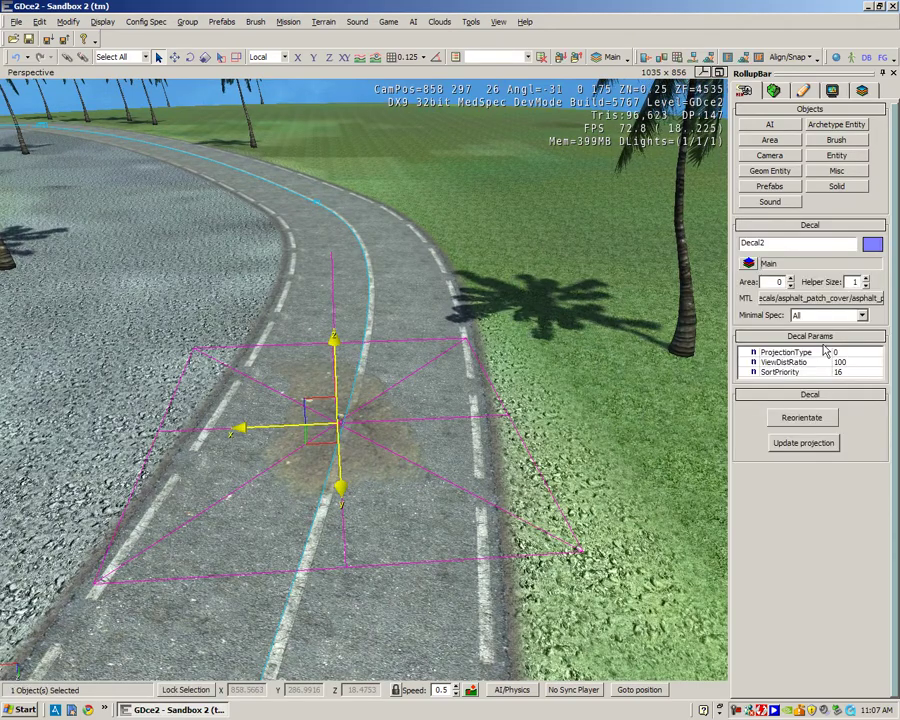
pyautogui.click(579, 460)
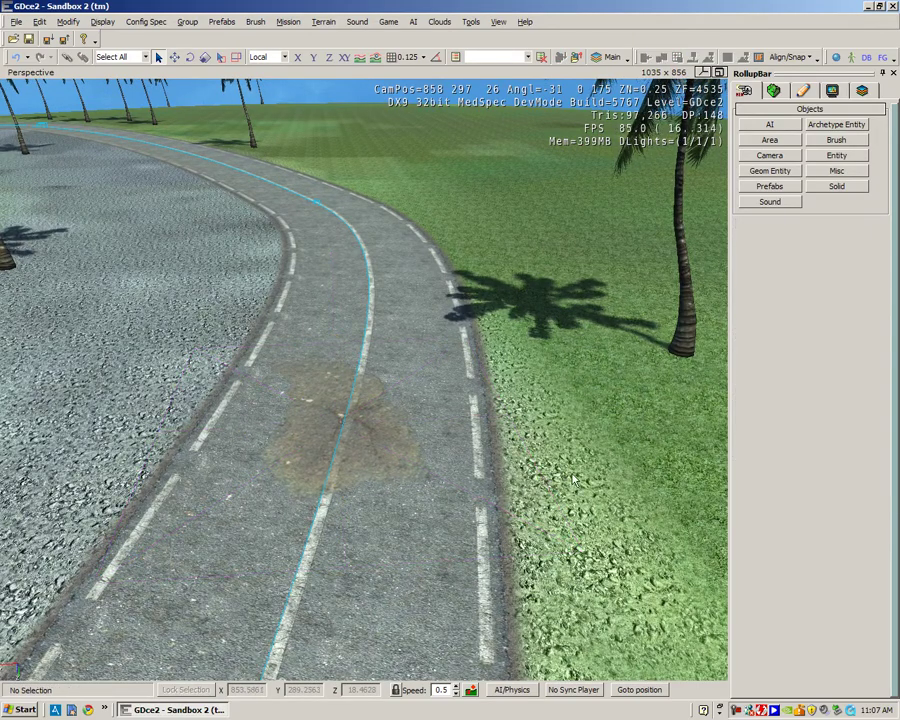
# Step: Raise a hill on the open grass with a Rise/Lower terrain brush of about 26.9 outside radius
pyautogui.moveTo(579, 460)
pyautogui.mouseDown(button='right')
pyautogui.moveTo(575, 478)
pyautogui.moveTo(444, 476)
pyautogui.moveTo(585, 479)
pyautogui.moveTo(573, 483)
pyautogui.mouseUp(button='right')
pyautogui.press('w')
pyautogui.click(773, 90)
pyautogui.click(770, 128)
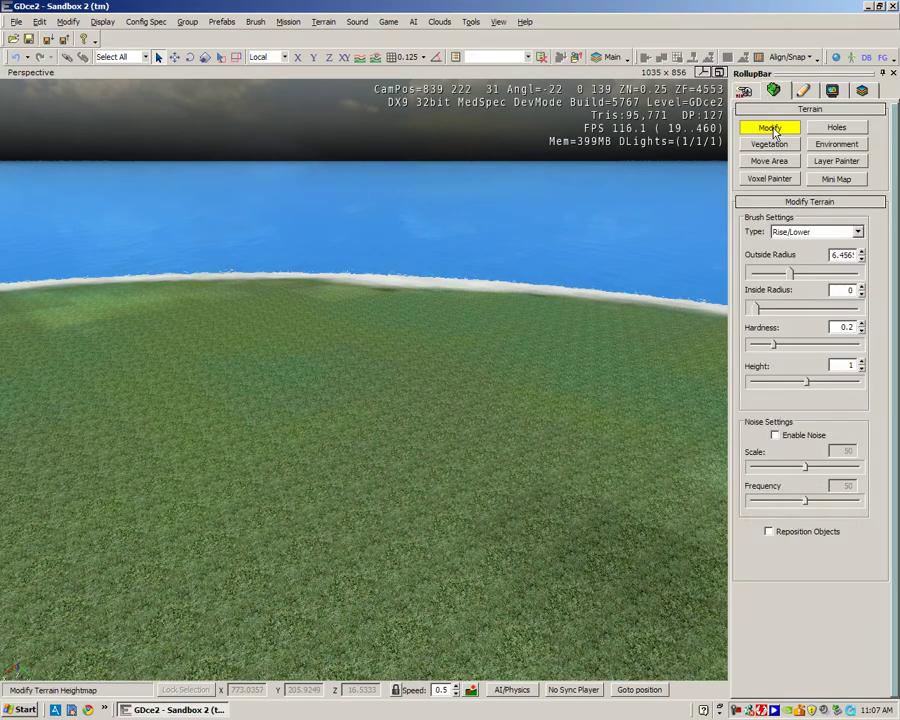
pyautogui.moveTo(795, 274); pyautogui.dragTo(818, 274)
pyautogui.moveTo(383, 395); pyautogui.dragTo(380, 388, button='right')
pyautogui.moveTo(380, 388); pyautogui.dragTo(365, 378)
pyautogui.moveTo(365, 378)
pyautogui.mouseDown(button='right')
pyautogui.moveTo(394, 386)
pyautogui.moveTo(364, 384)
pyautogui.moveTo(659, 378)
pyautogui.mouseUp(button='right')
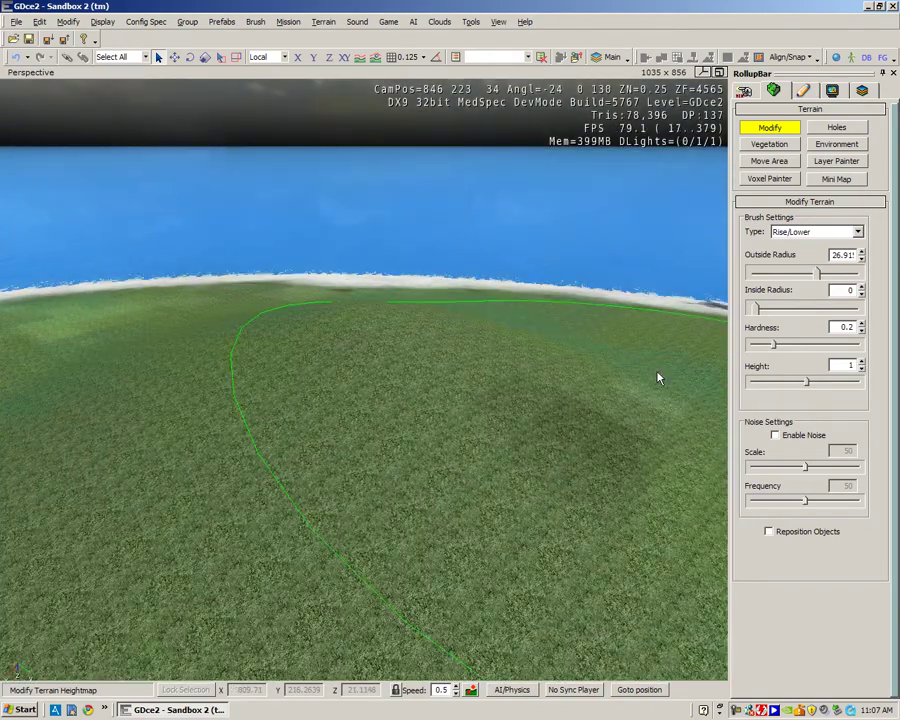
# Step: Paint the gravel layer over the hill, then repaint it with a much darker filter colour
pyautogui.click(836, 161)
pyautogui.click(757, 461)
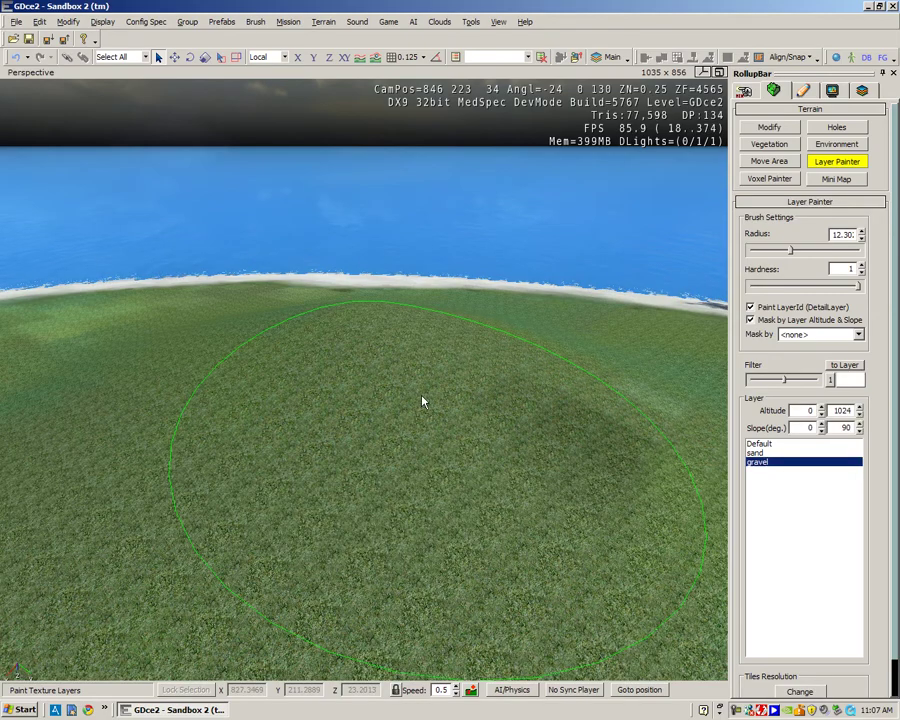
pyautogui.moveTo(424, 402); pyautogui.dragTo(444, 368)
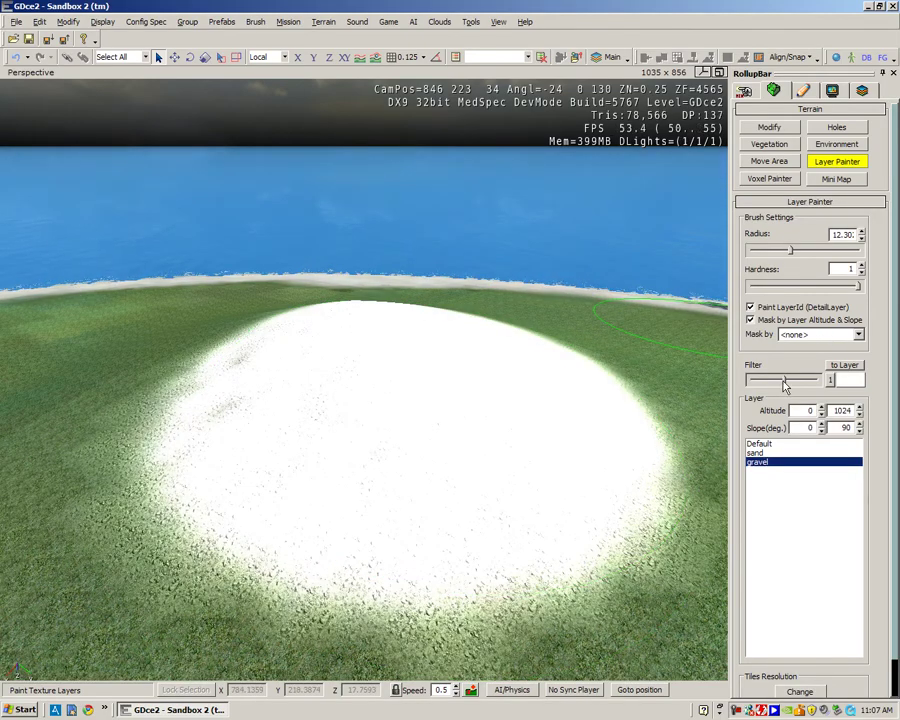
pyautogui.moveTo(784, 381); pyautogui.dragTo(757, 381)
pyautogui.moveTo(507, 418)
pyautogui.mouseDown()
pyautogui.moveTo(491, 415)
pyautogui.moveTo(466, 368)
pyautogui.moveTo(281, 432)
pyautogui.moveTo(389, 400)
pyautogui.mouseUp()
# Step: Place a new decal object on the slope of the gravel hill
pyautogui.moveTo(389, 400); pyautogui.dragTo(409, 390, button='right')
pyautogui.press('w')
pyautogui.press('s')
pyautogui.press('s')
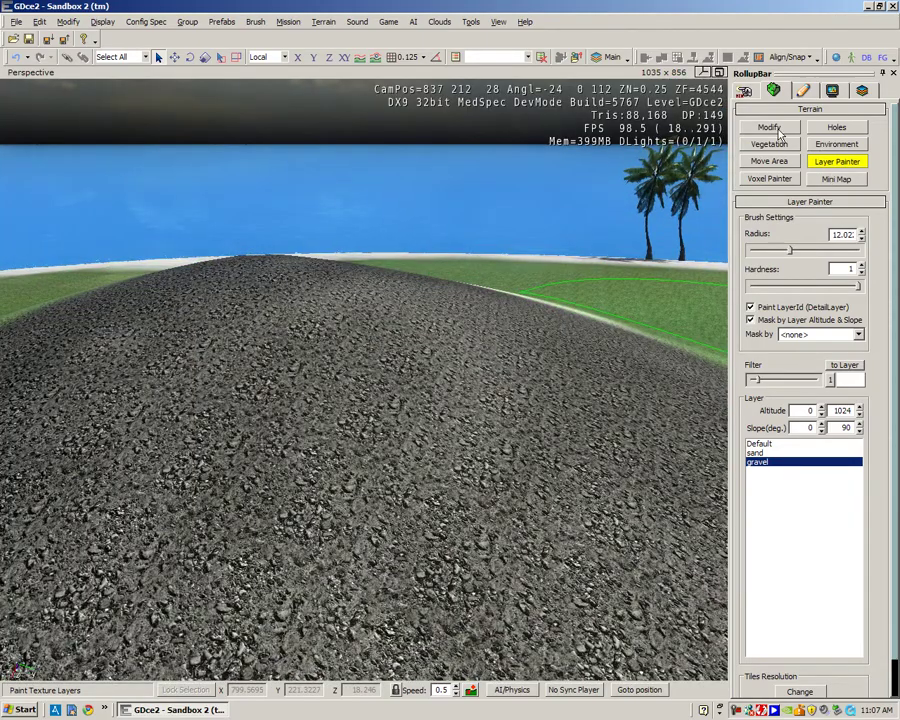
pyautogui.click(747, 92)
pyautogui.click(837, 171)
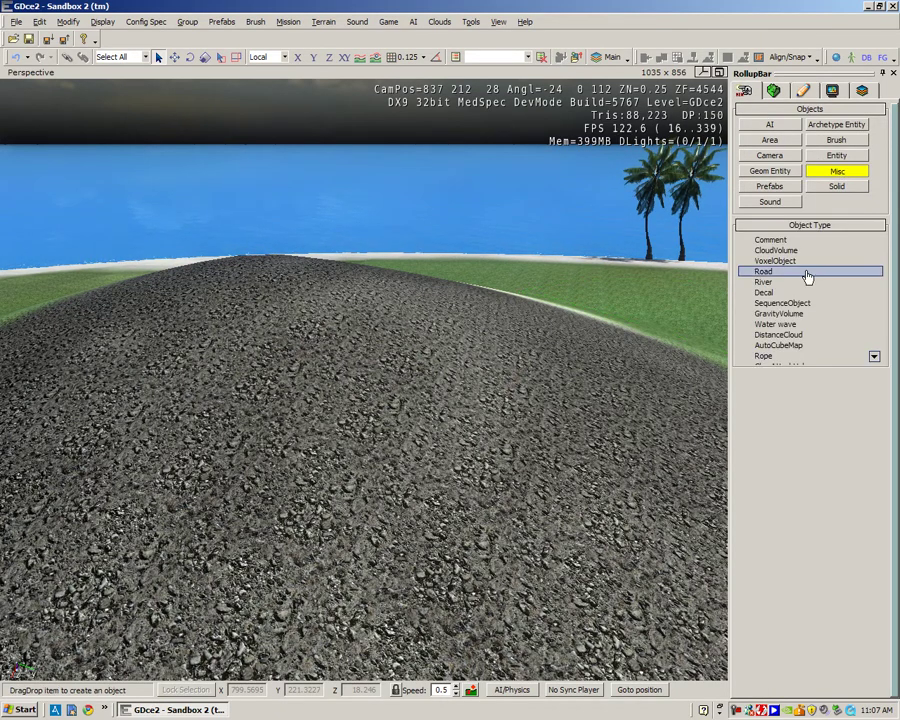
pyautogui.moveTo(760, 292); pyautogui.dragTo(362, 418)
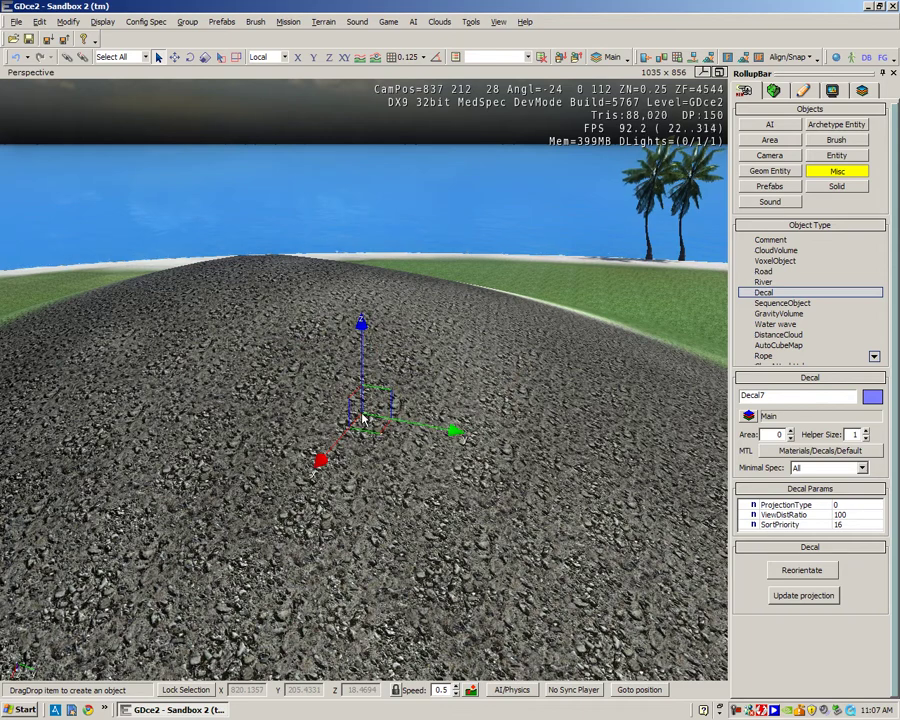
pyautogui.moveTo(362, 418); pyautogui.dragTo(520, 110)
pyautogui.moveTo(362, 67); pyautogui.dragTo(332, 396)
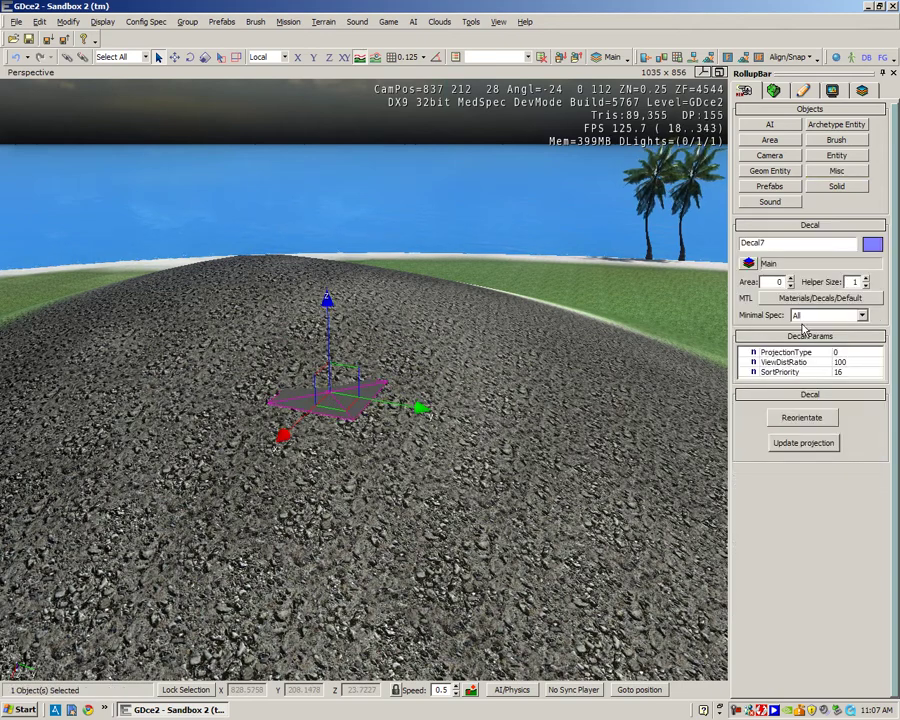
# Step: Assign the blood_splat11 material to the hill decal and close the material editor
pyautogui.click(820, 298)
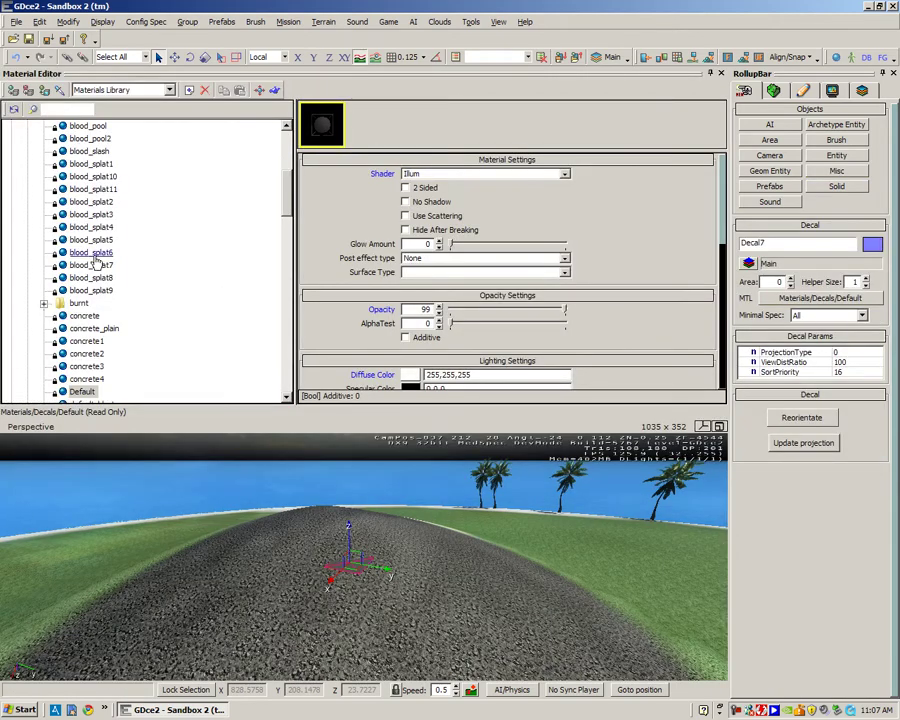
pyautogui.click(95, 189)
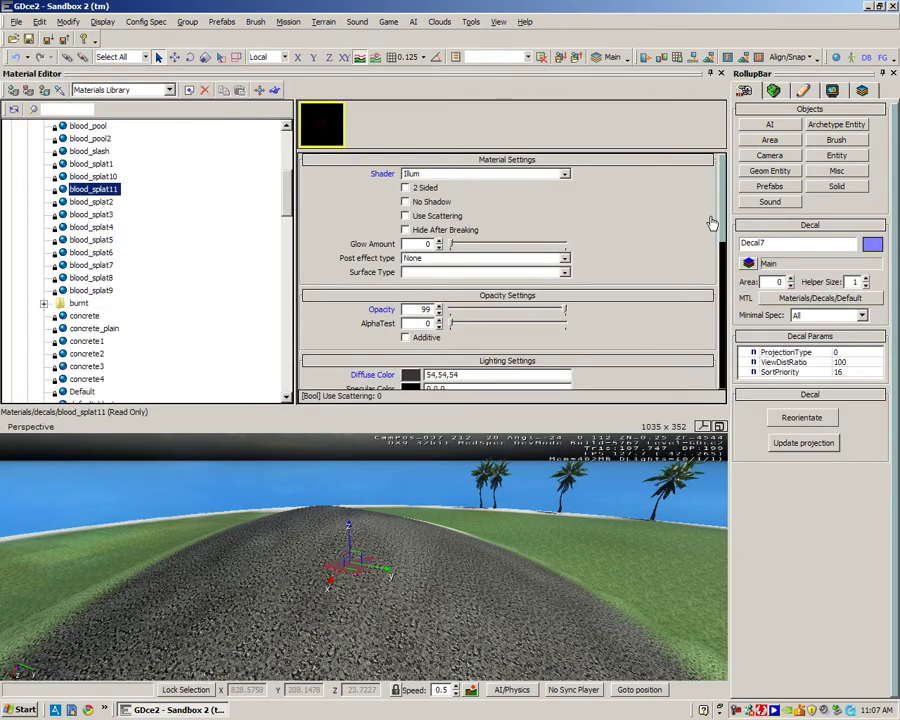
pyautogui.scroll(-5, 715, 225)
pyautogui.moveTo(377, 282)
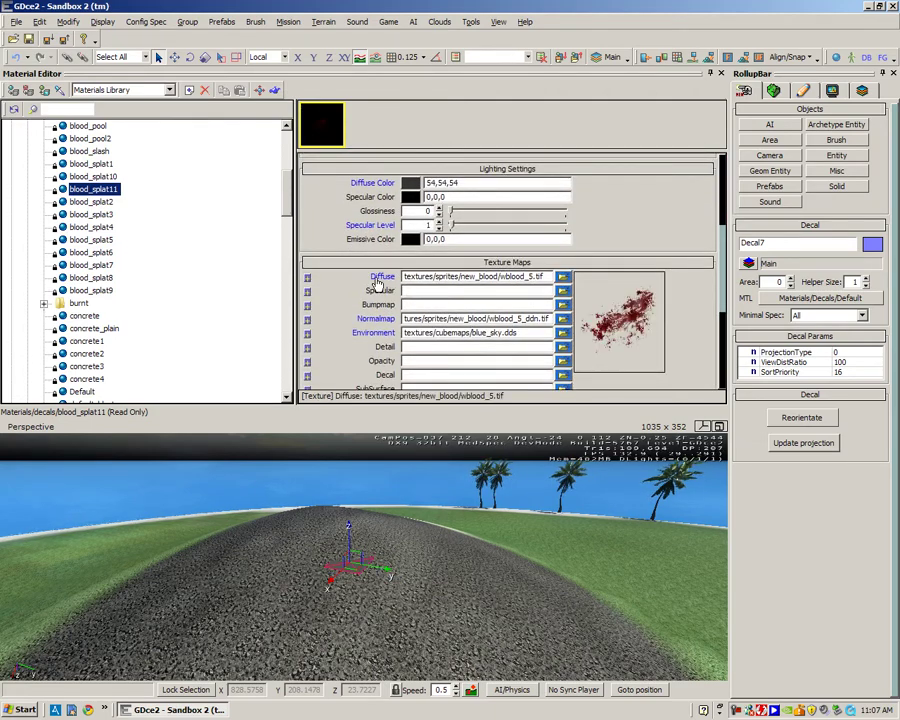
pyautogui.click(12, 90)
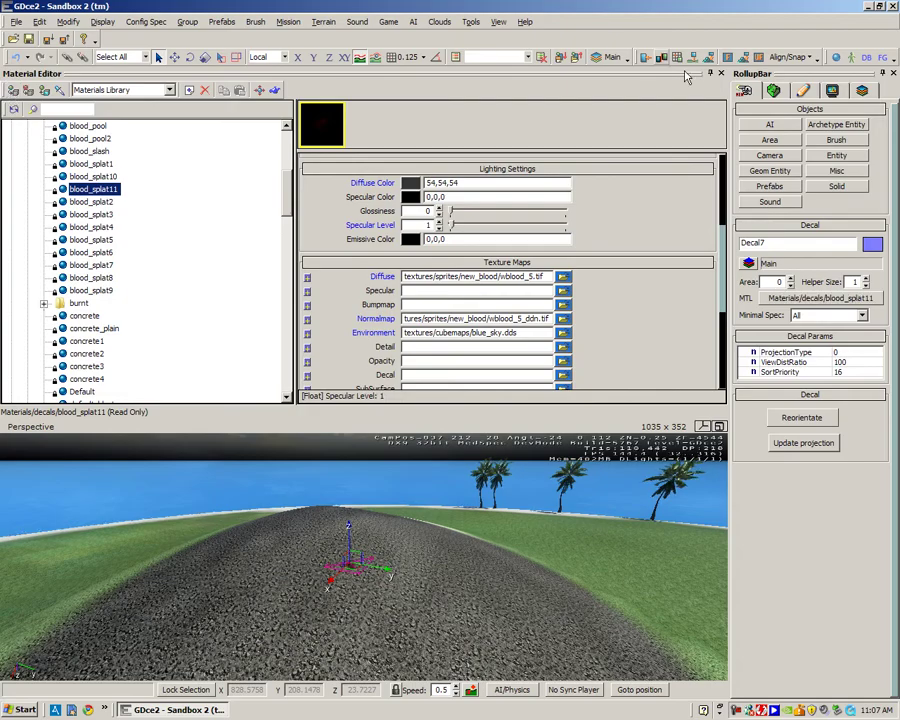
pyautogui.click(720, 73)
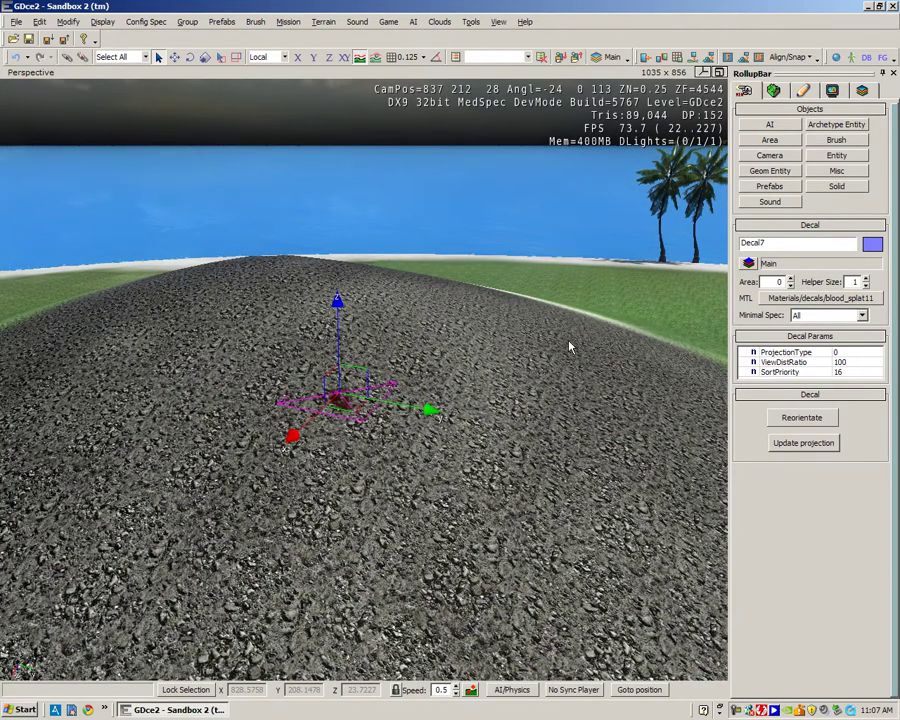
# Step: Try ProjectionType 1 on the blood decal and update its projection
pyautogui.press('w')
pyautogui.moveTo(570, 347); pyautogui.dragTo(577, 358, button='right')
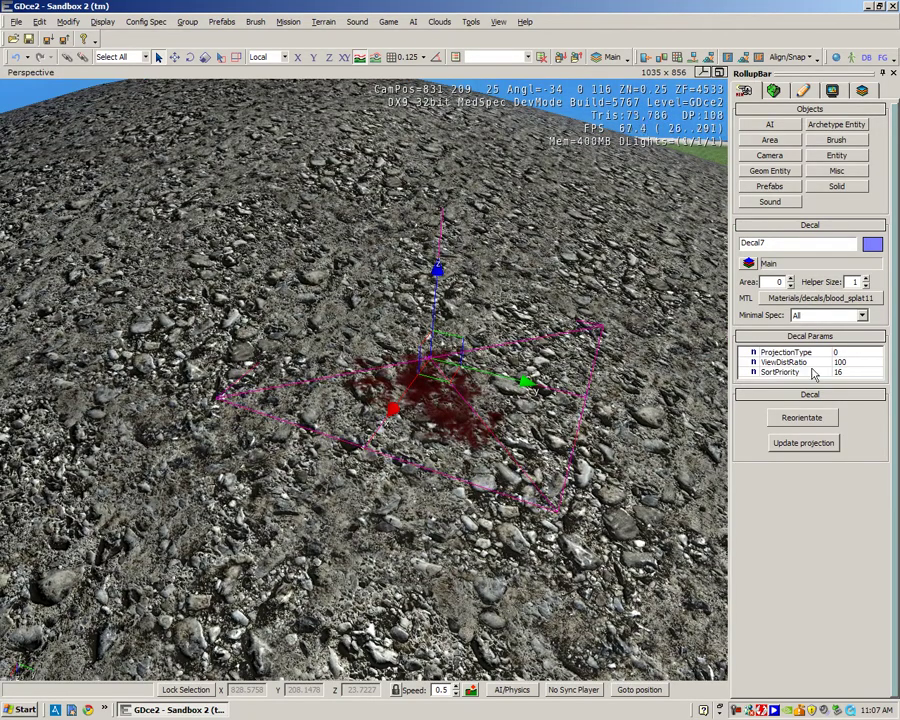
pyautogui.click(838, 352)
pyautogui.write('1')
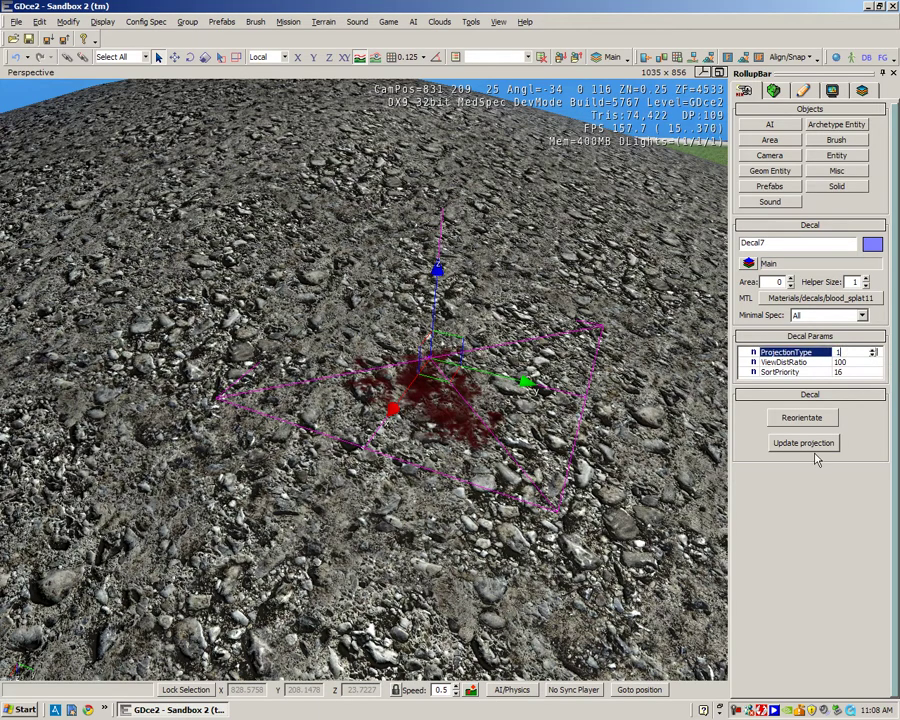
pyautogui.click(795, 441)
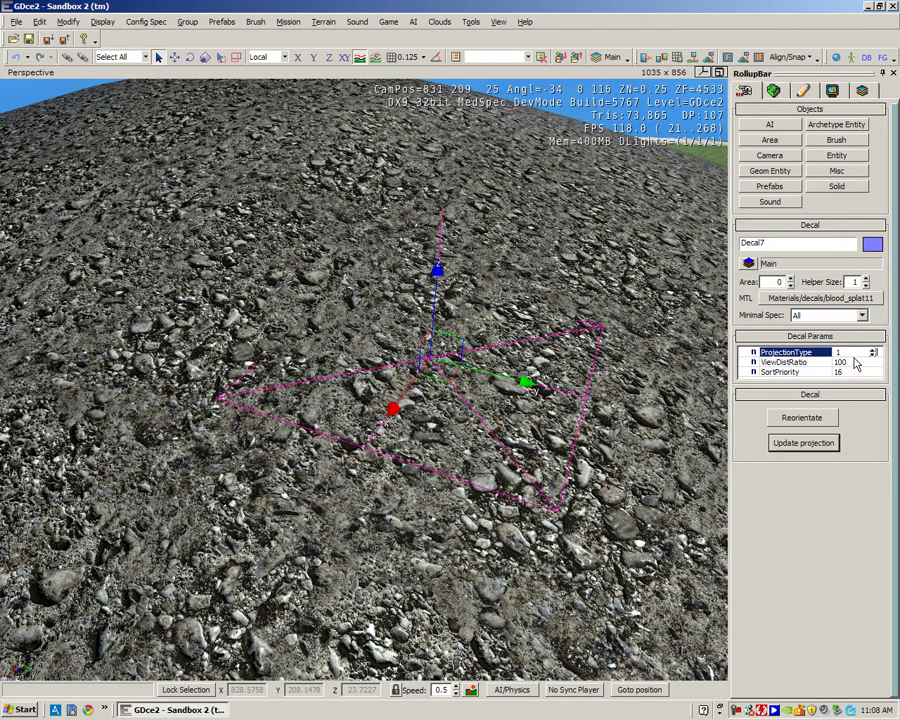
# Step: Set the blood decal's ProjectionType to 2 and update its projection
pyautogui.moveTo(848, 353); pyautogui.dragTo(812, 362)
pyautogui.write('2')
pyautogui.click(826, 443)
# Step: Enlarge the blood decal uniformly on the gravel hill and deselect it
pyautogui.moveTo(663, 497); pyautogui.dragTo(659, 499, button='right')
pyautogui.press('w')
pyautogui.press('s')
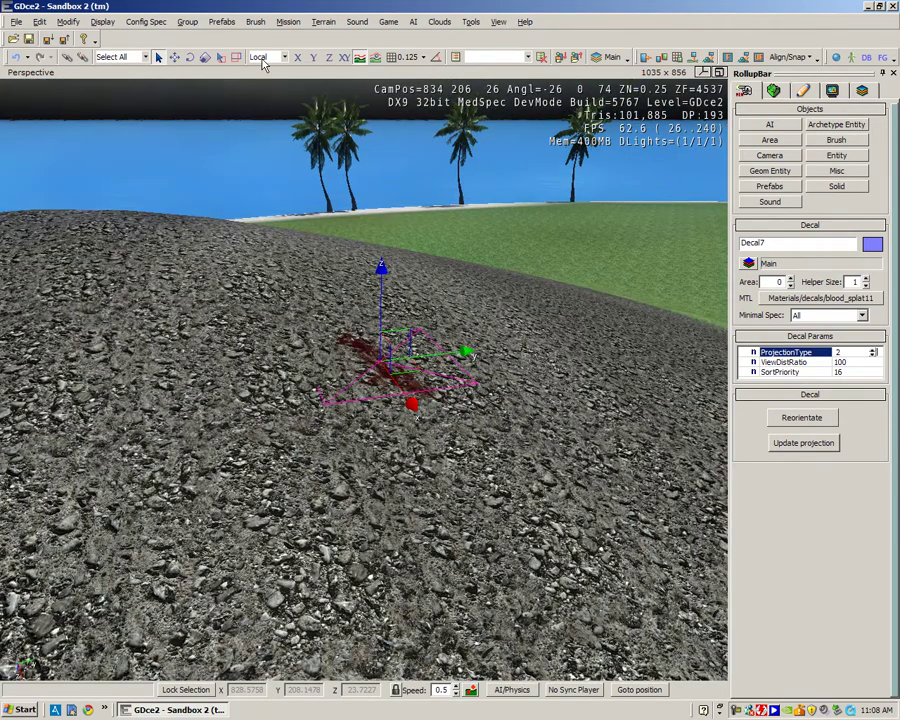
pyautogui.click(205, 56)
pyautogui.moveTo(381, 357); pyautogui.dragTo(329, 232)
pyautogui.click(641, 570)
# Step: Inspect the asphalt patch decal on the road up close, along with the road's near end
pyautogui.moveTo(641, 570); pyautogui.dragTo(642, 569, button='right')
pyautogui.moveTo(546, 582)
pyautogui.mouseDown(button='right')
pyautogui.moveTo(522, 587)
pyautogui.moveTo(543, 586)
pyautogui.mouseUp(button='right')
pyautogui.press('w')
pyautogui.press('w')
pyautogui.press('w')
pyautogui.press('w')
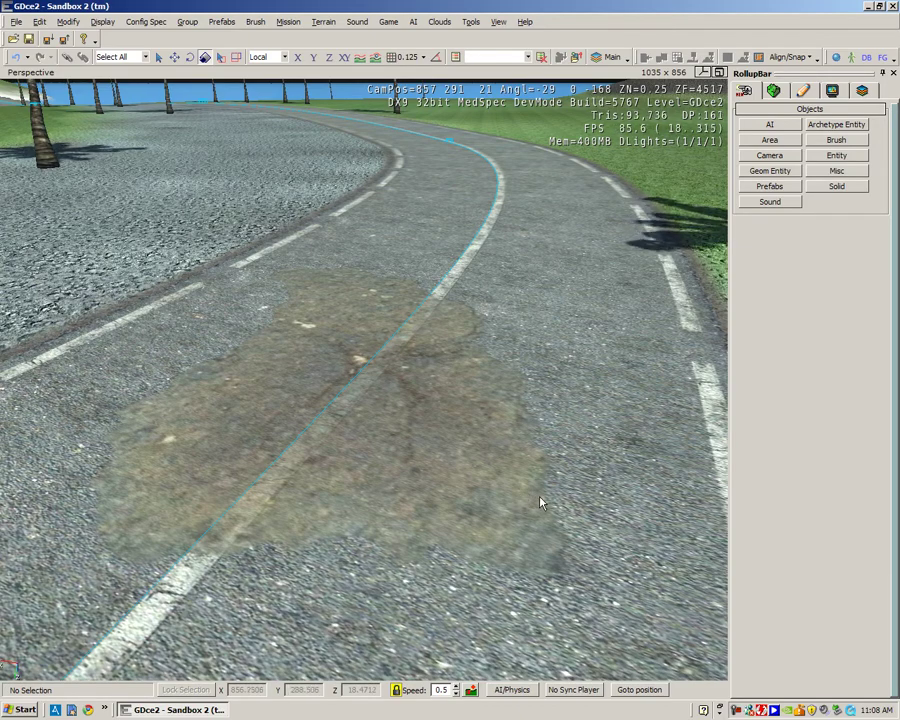
pyautogui.press('s')
pyautogui.moveTo(524, 499); pyautogui.dragTo(540, 503, button='right')
pyautogui.press('w')
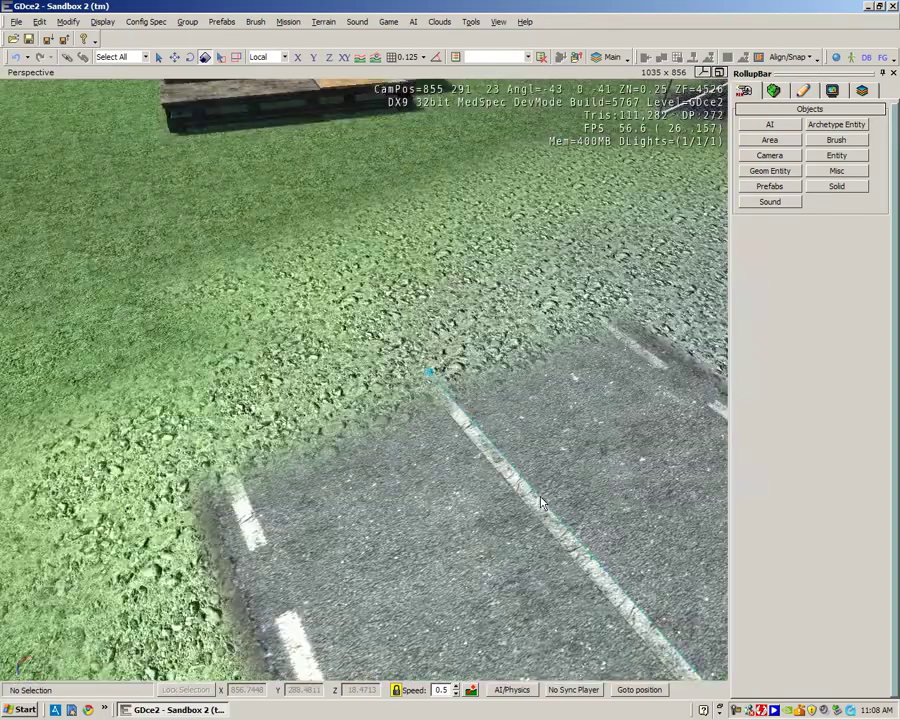